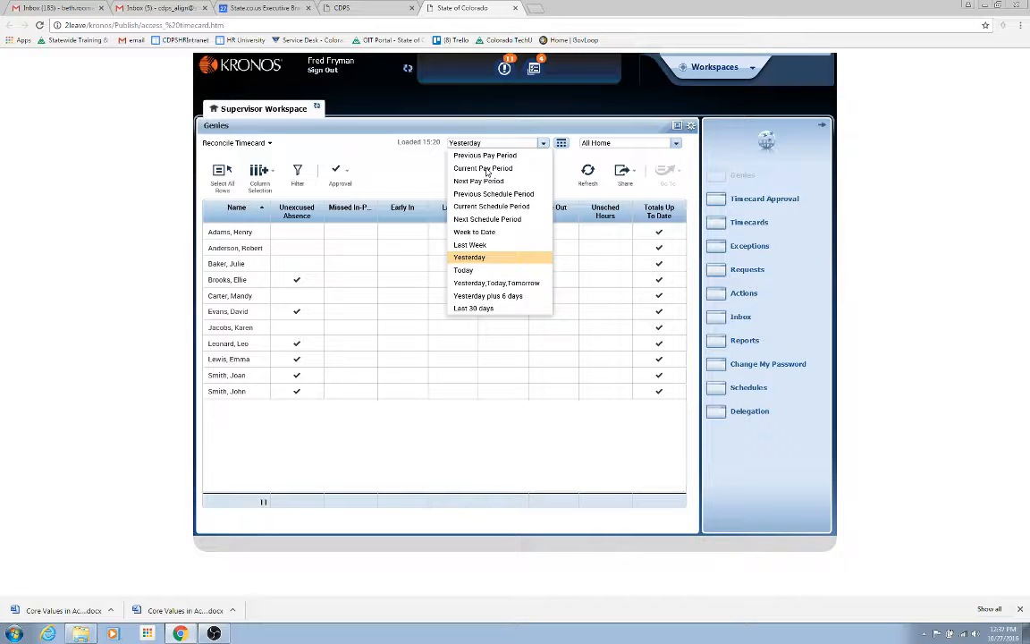
- Open the timecards of all employees in the Reconcile Timecard genie for the Current Pay Period
click(486, 169)
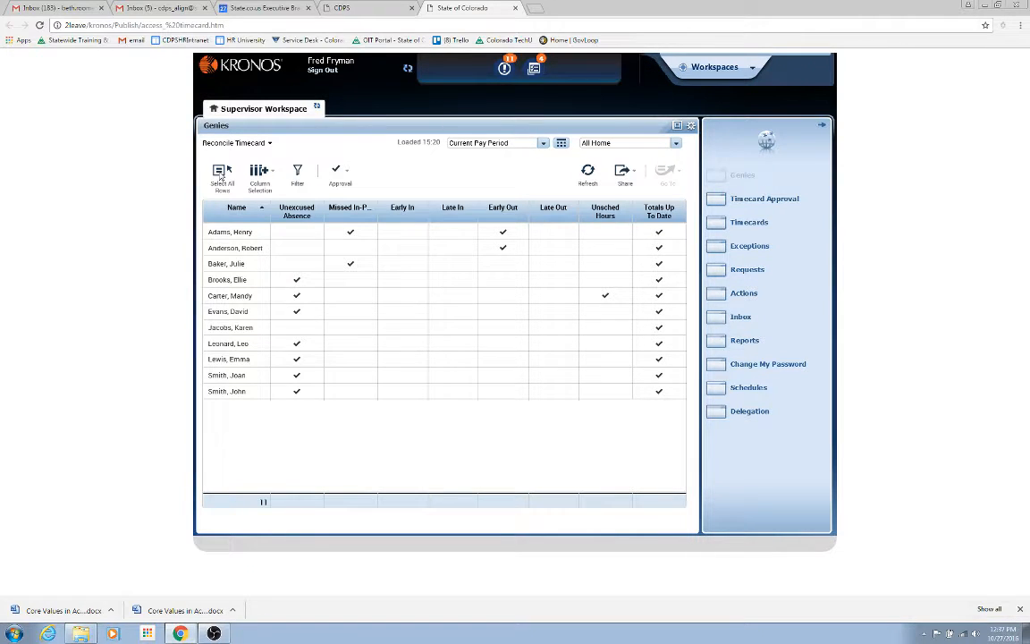
click(221, 176)
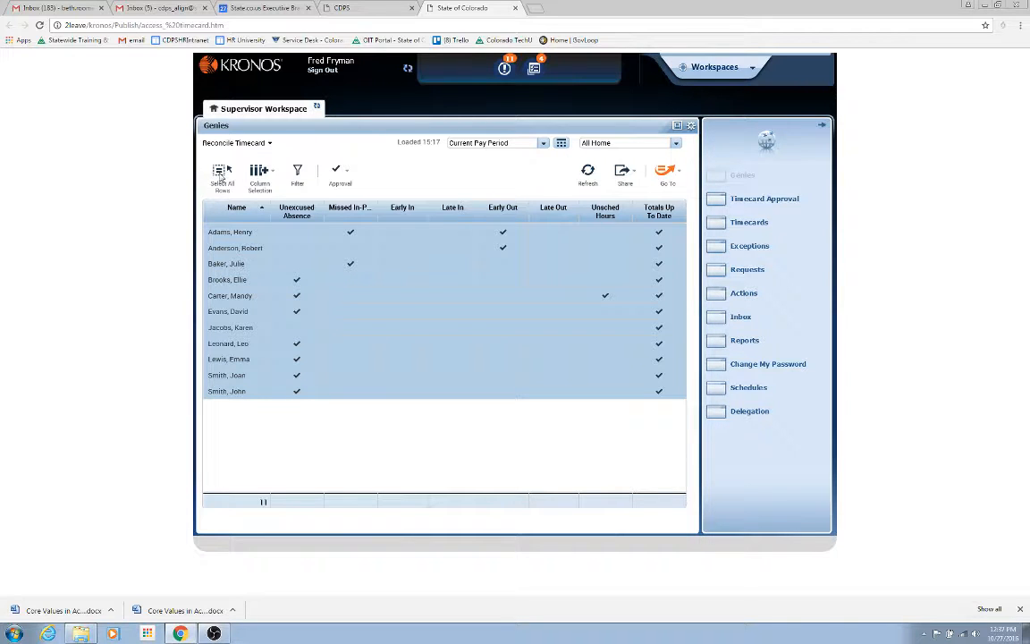
click(663, 172)
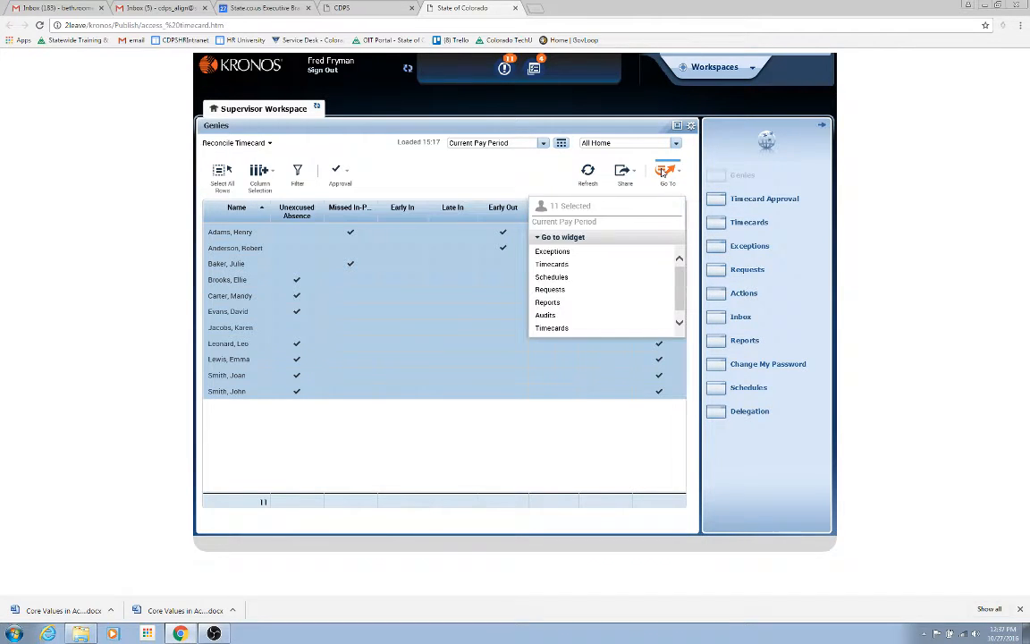
click(549, 264)
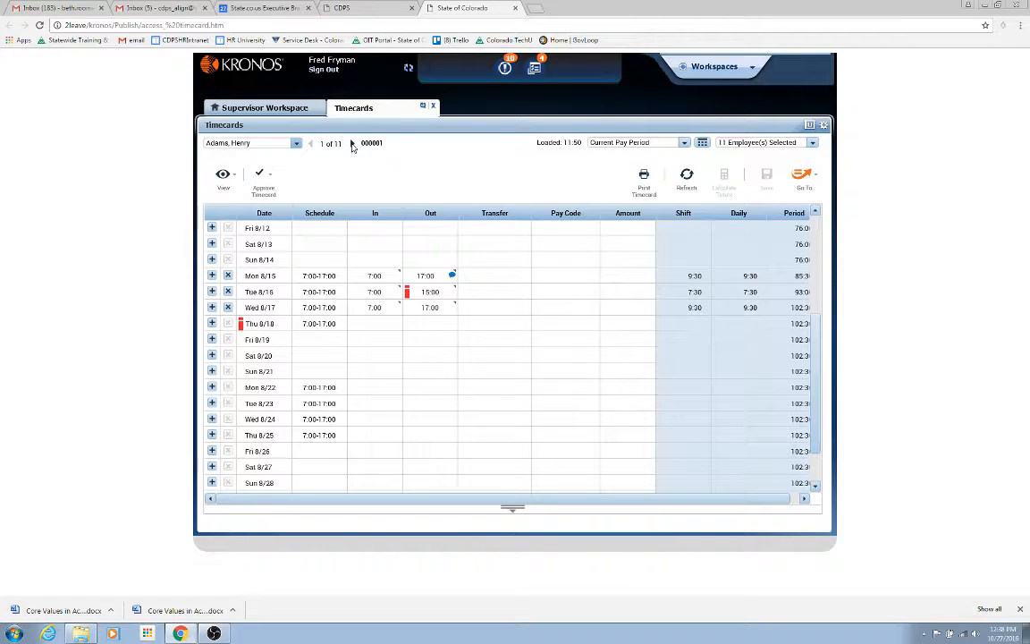
- Switch the timecard to the fourth employee in the list, then close the tab to return to the launch page
click(297, 146)
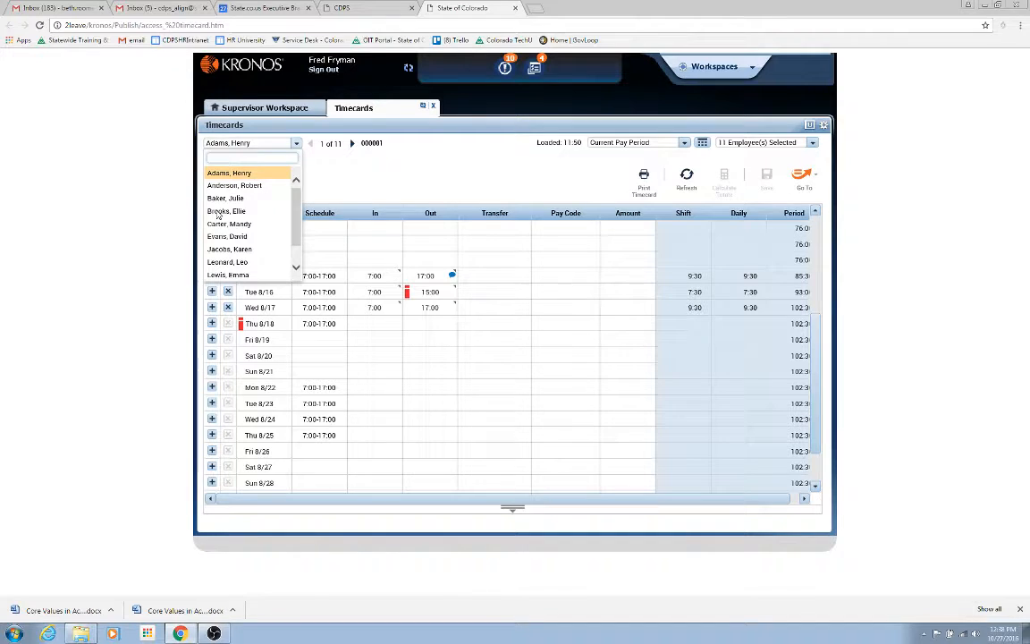
click(217, 212)
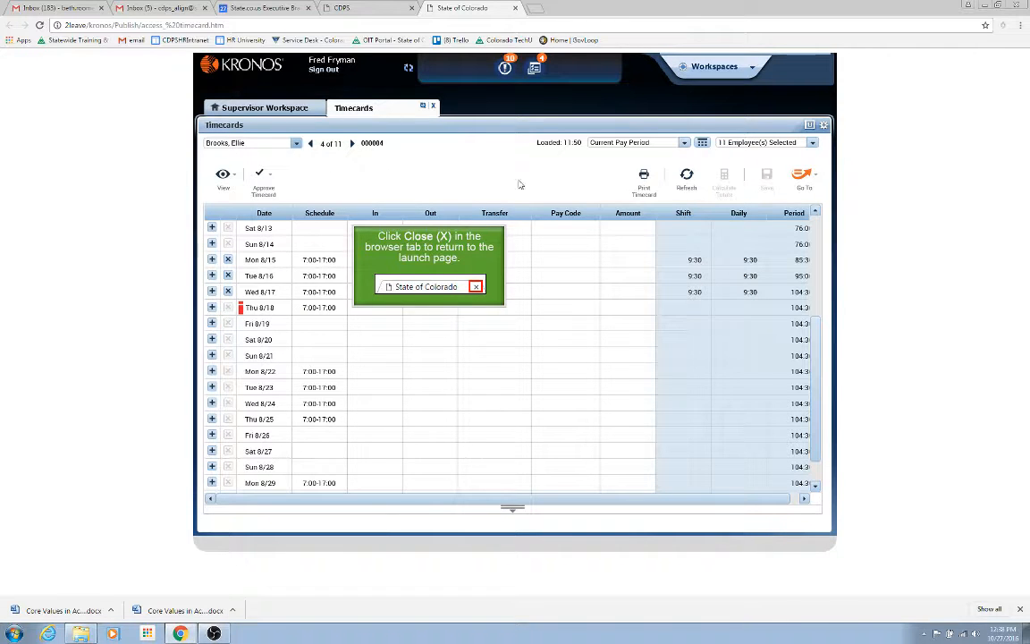
click(477, 287)
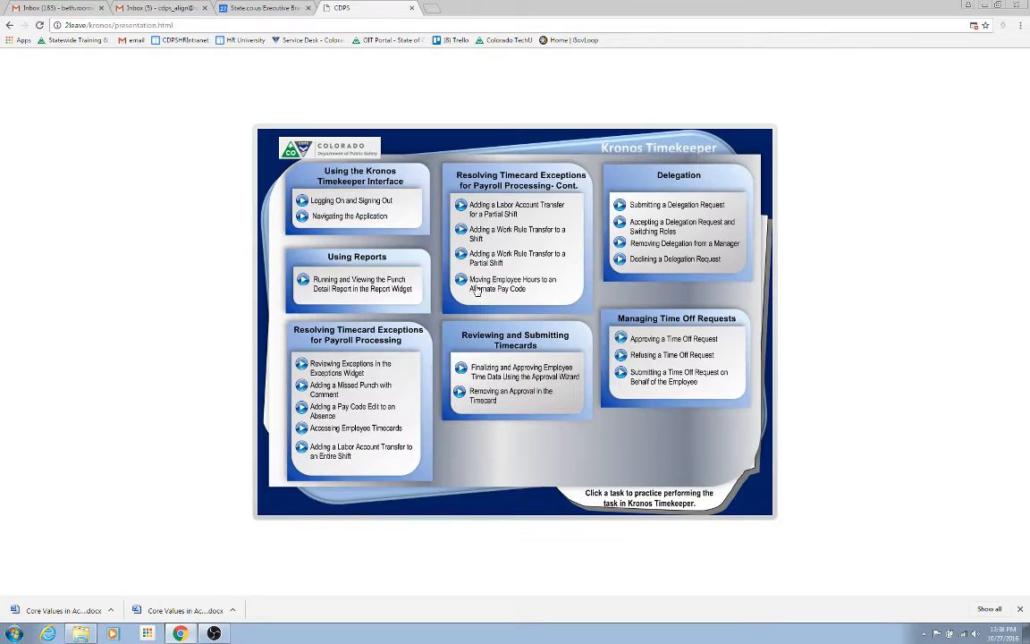
- In the Labor Account Transfer to an Entire Shift task, transfer the Wed 8/17 shift to account template PG3, save, and close the tab
click(301, 450)
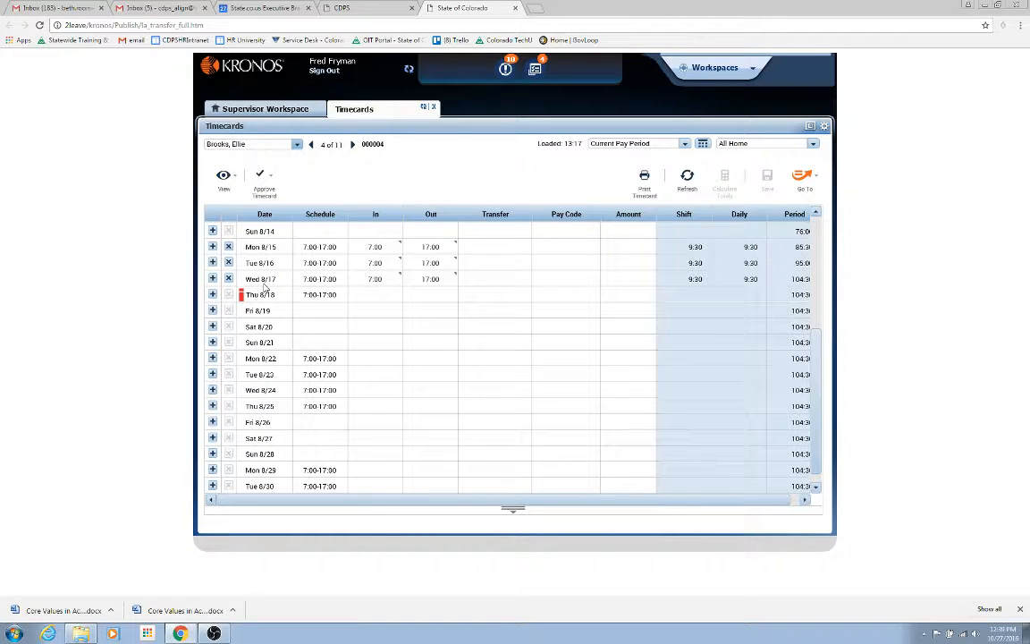
click(522, 280)
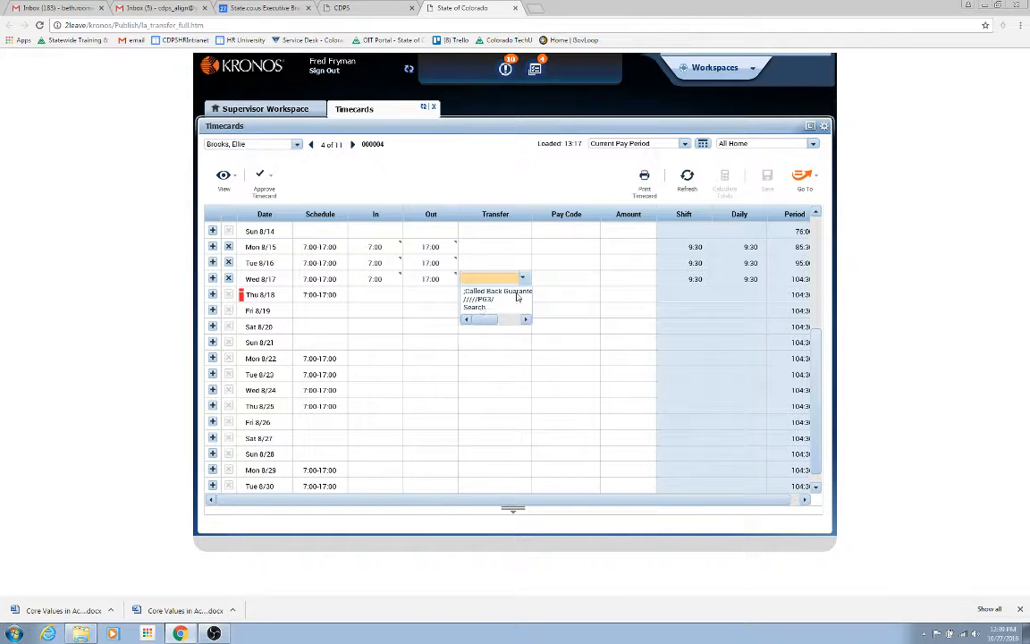
click(474, 308)
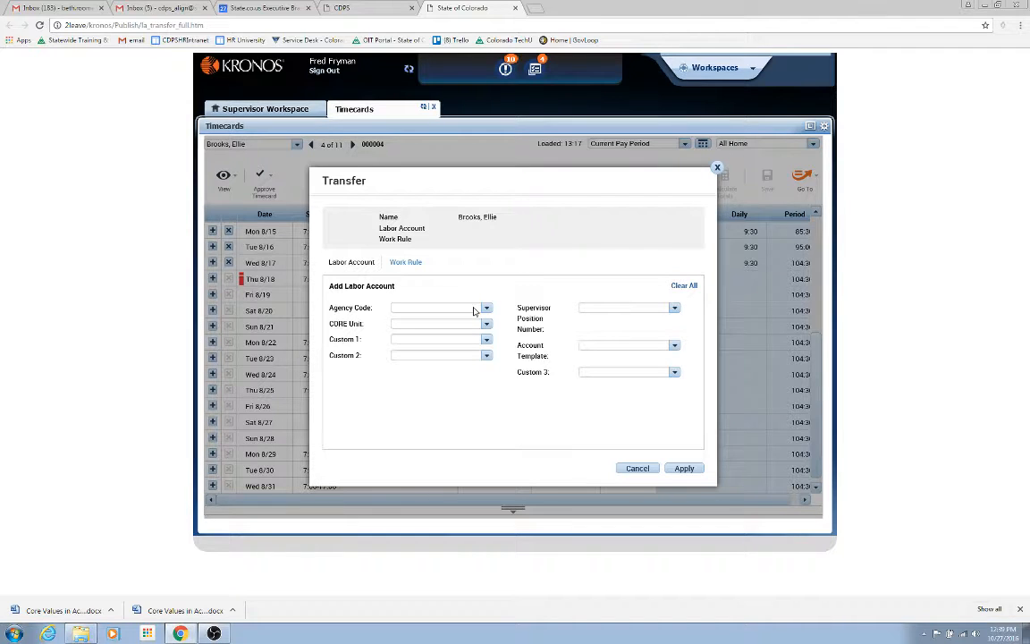
click(674, 347)
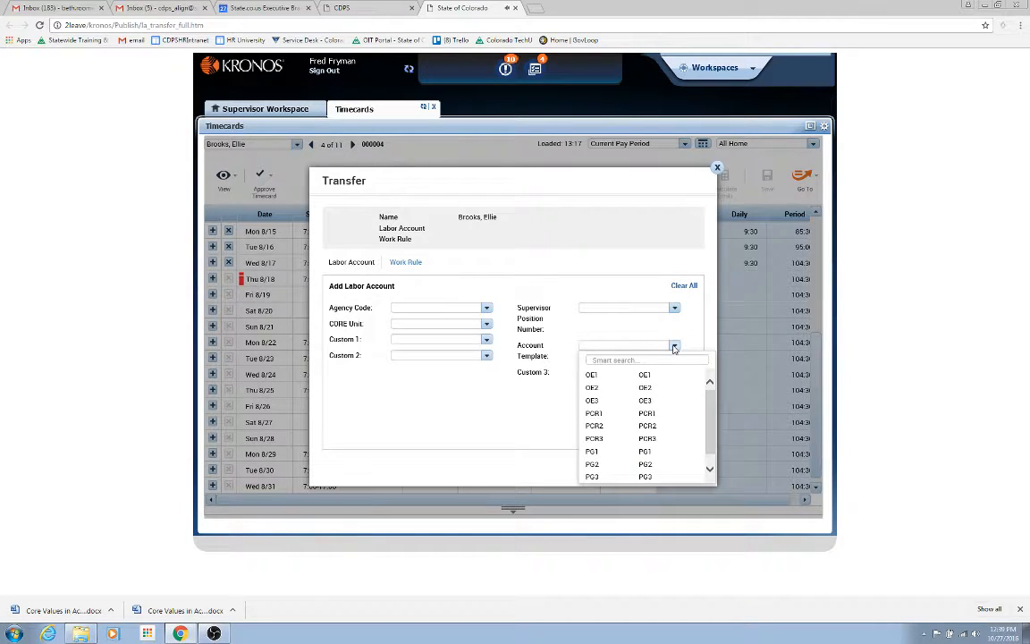
click(620, 359)
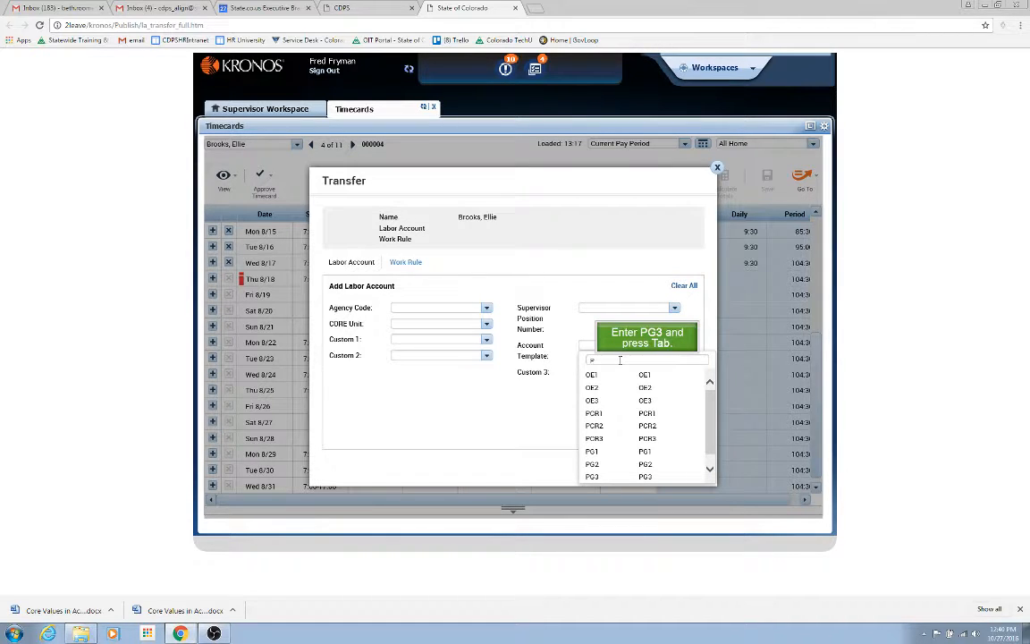
text(PG)
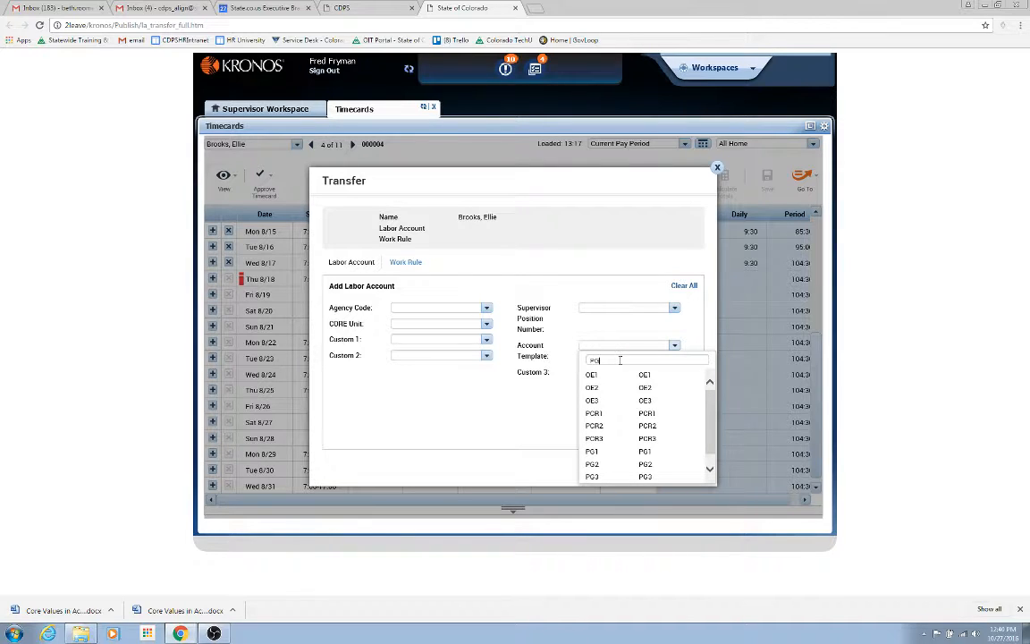
text(3)
key(Tab)
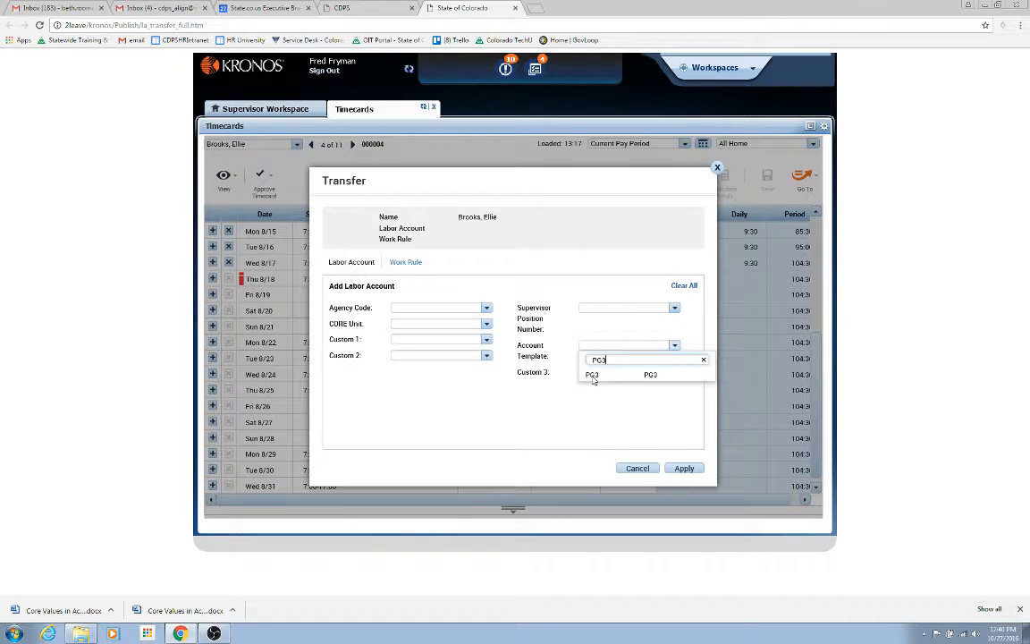
click(592, 376)
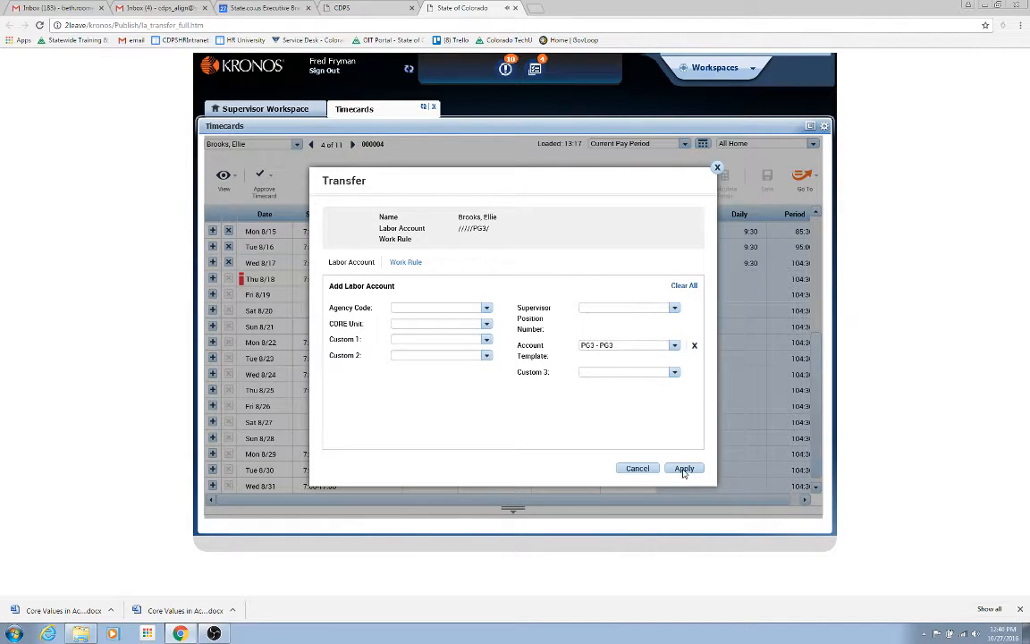
click(684, 468)
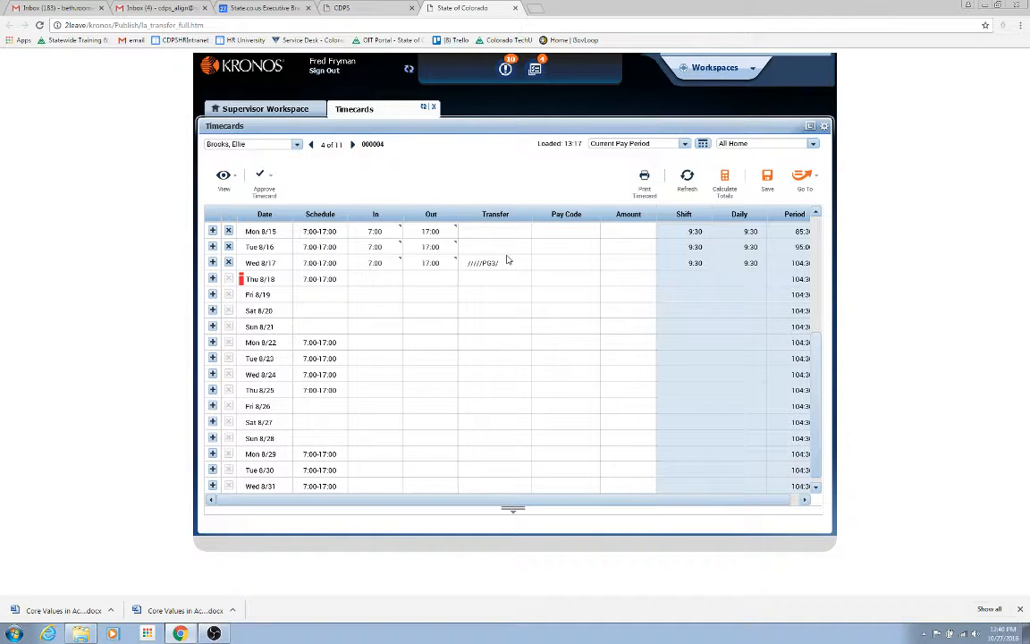
click(767, 179)
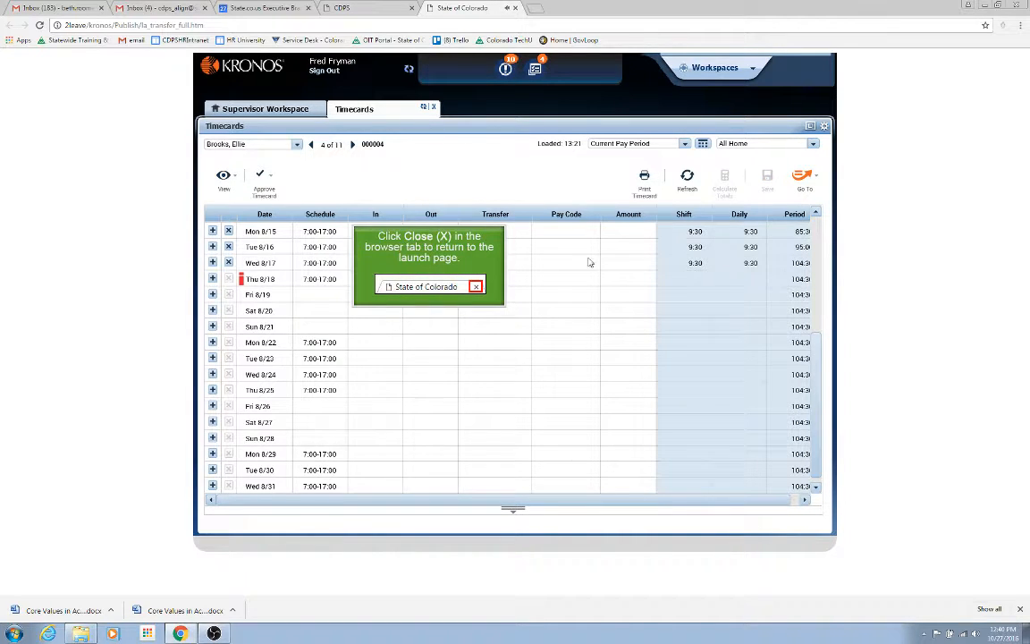
click(476, 287)
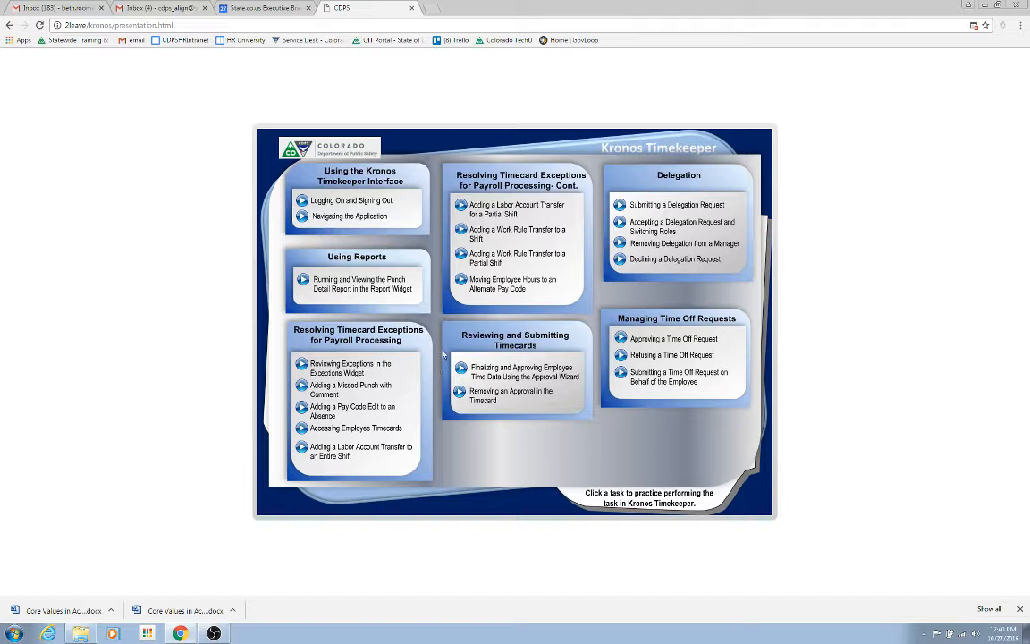
- Open the partial-shift labor transfer task, switch to the first employee, and add a row under Wed 8/17 with In time 15:00
click(462, 208)
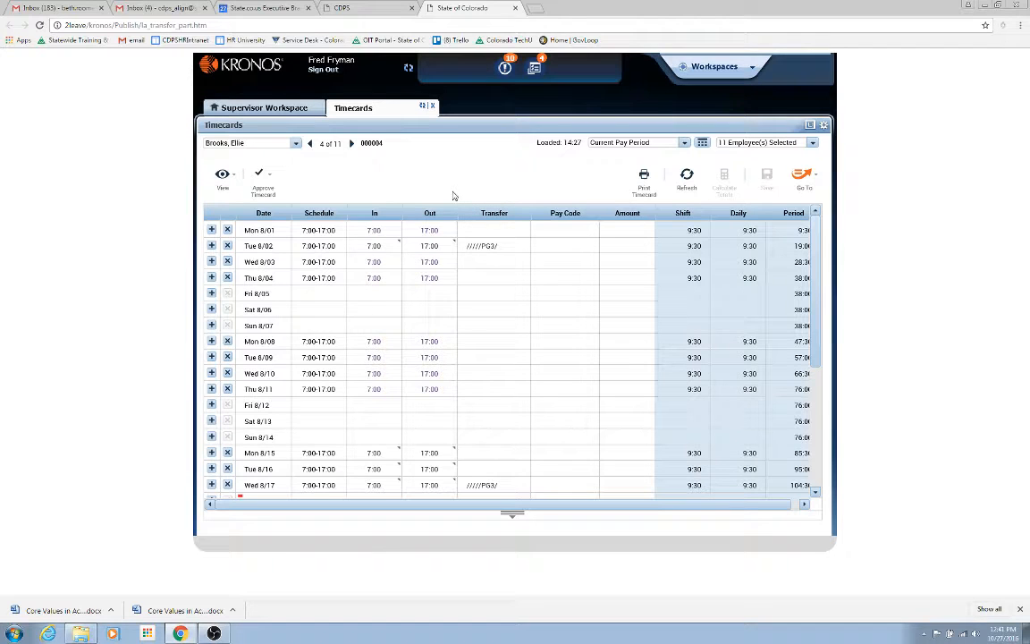
click(296, 145)
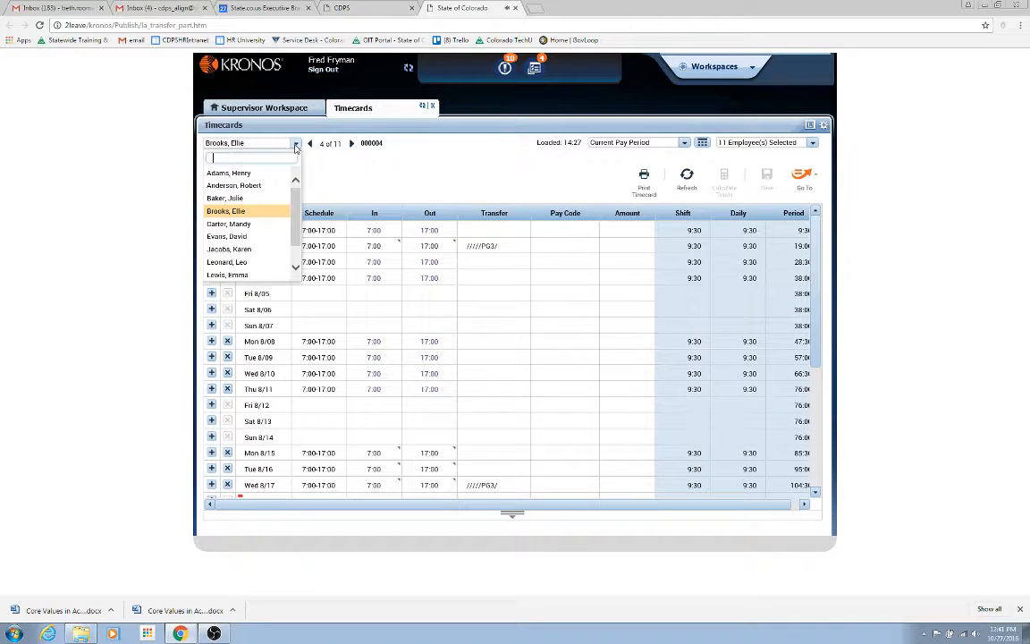
click(224, 173)
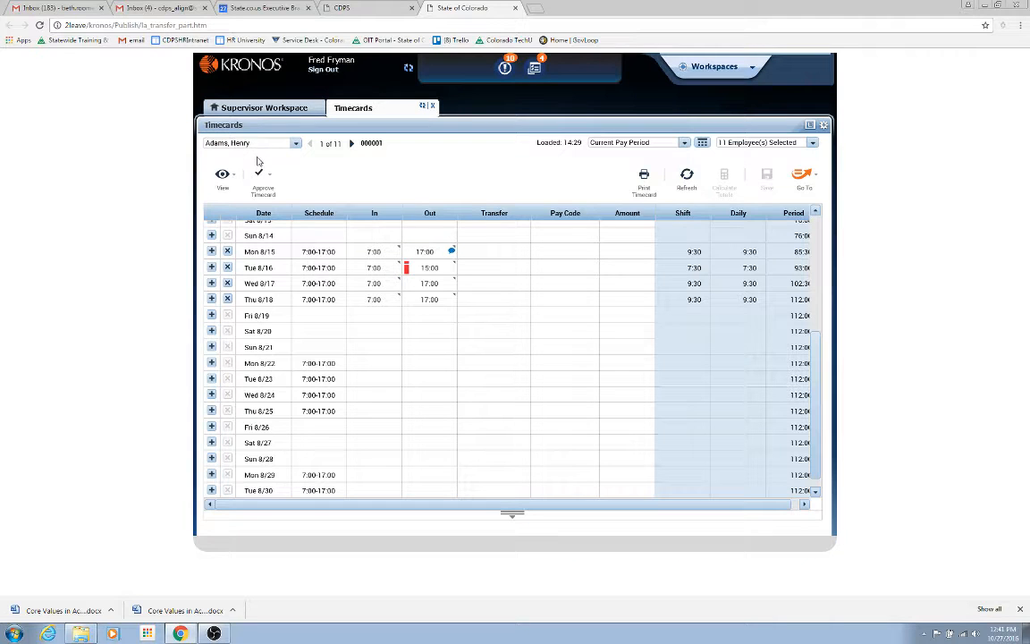
click(212, 283)
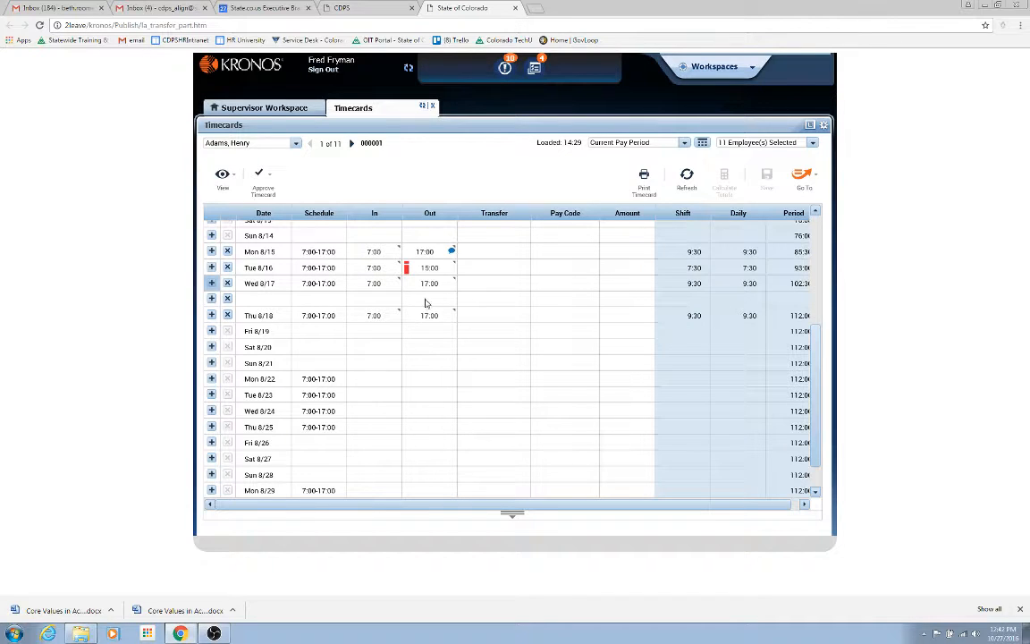
click(375, 299)
text(1500)
click(371, 303)
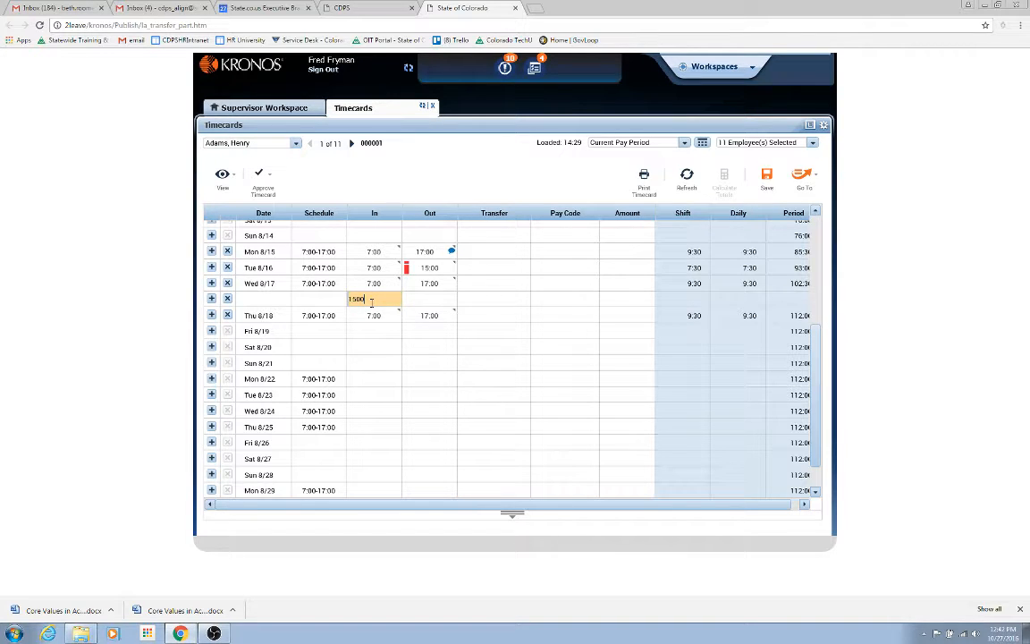
- Set the new row's transfer to ////PG3/, save the timecard, and close the tab
click(503, 301)
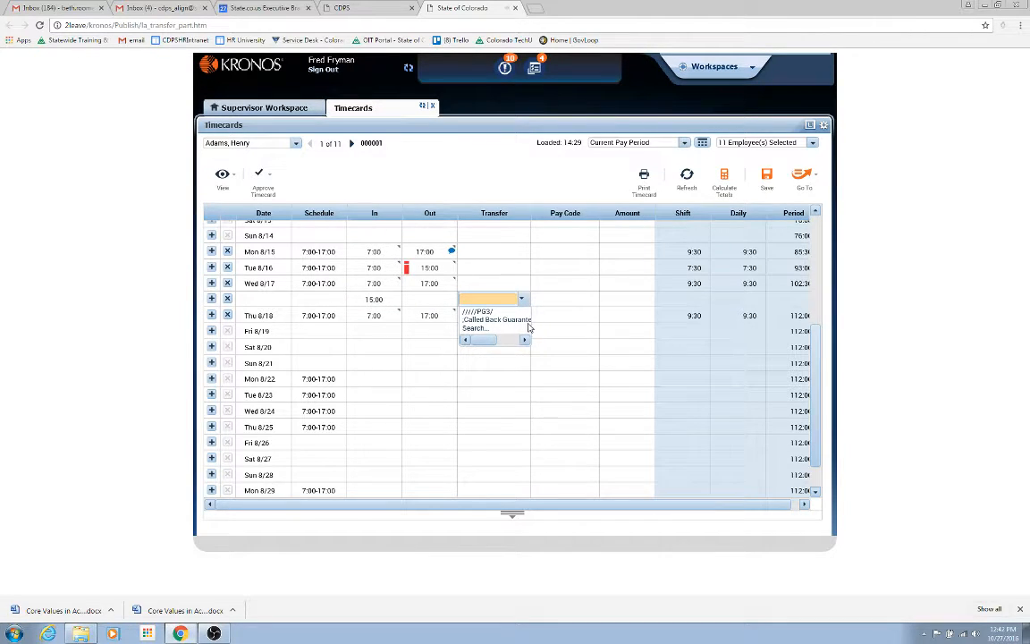
click(478, 312)
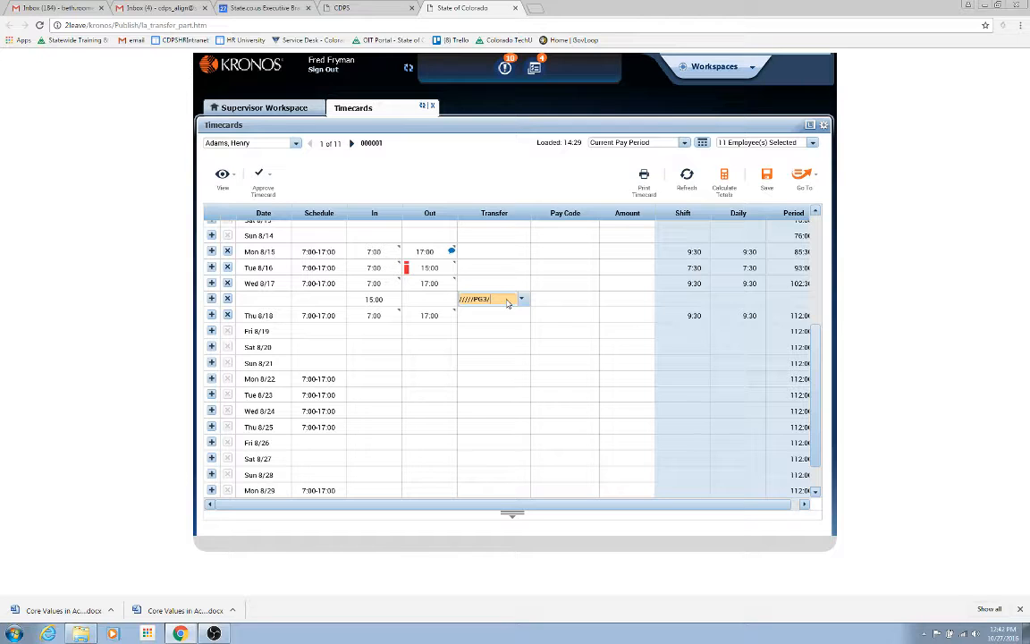
click(766, 177)
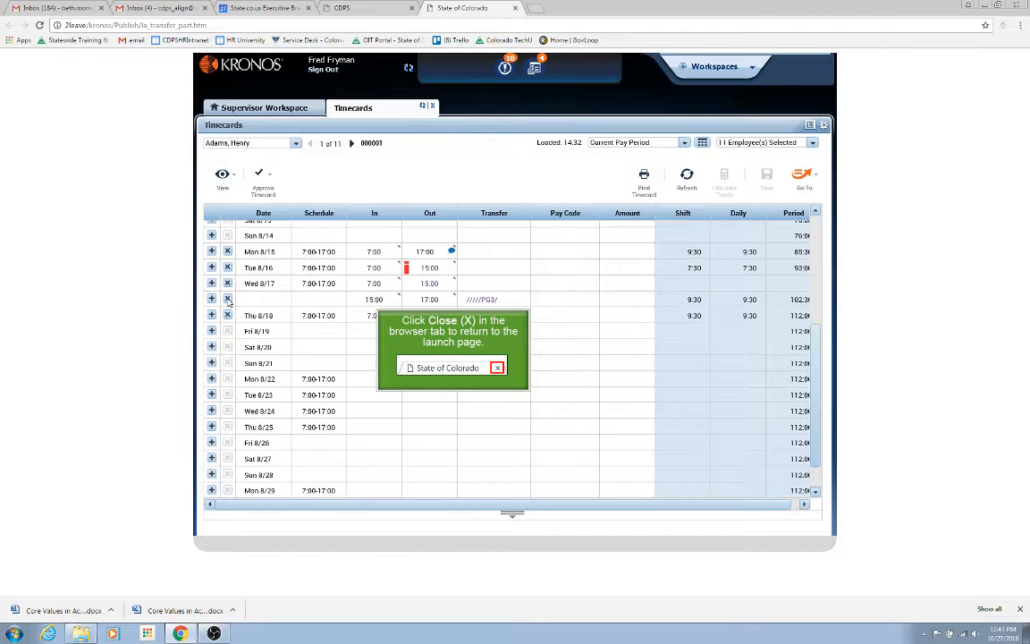
click(498, 368)
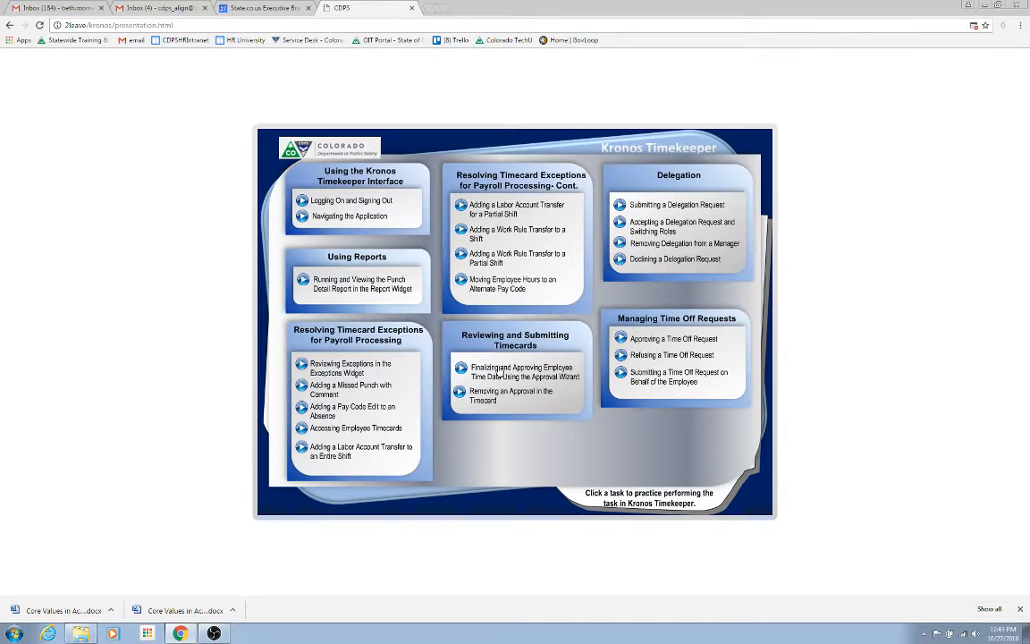
- Open the Work Rule Transfer to a Shift task and switch to the fifth employee's timecard
click(461, 232)
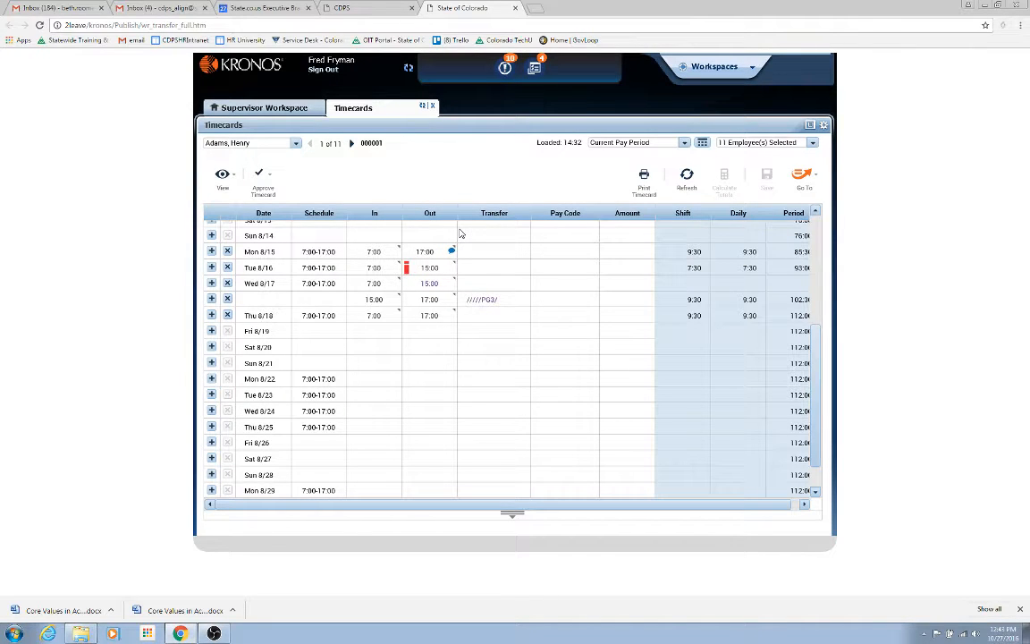
click(296, 144)
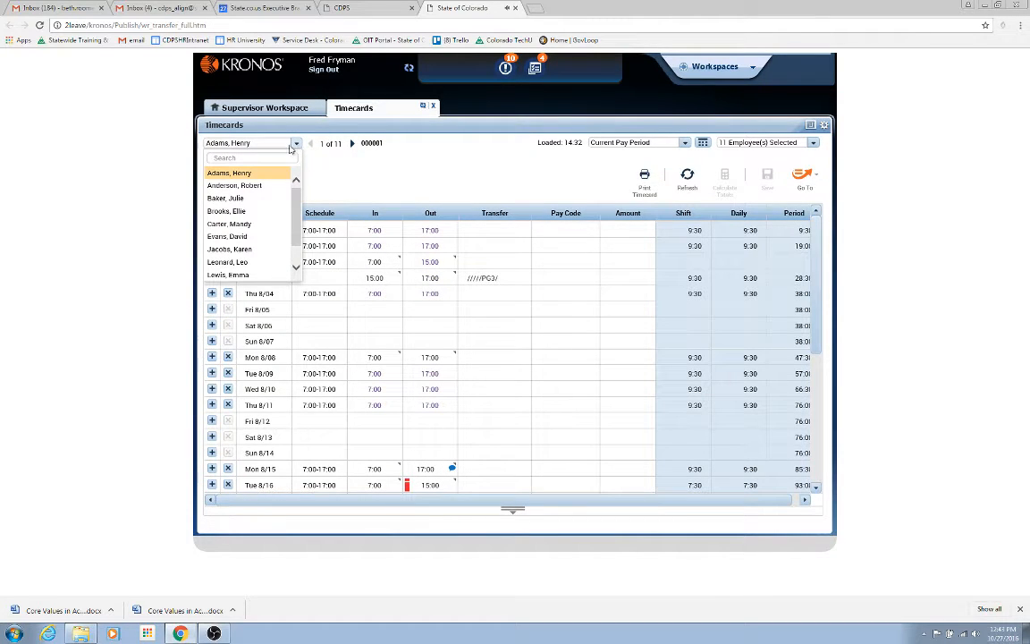
click(230, 224)
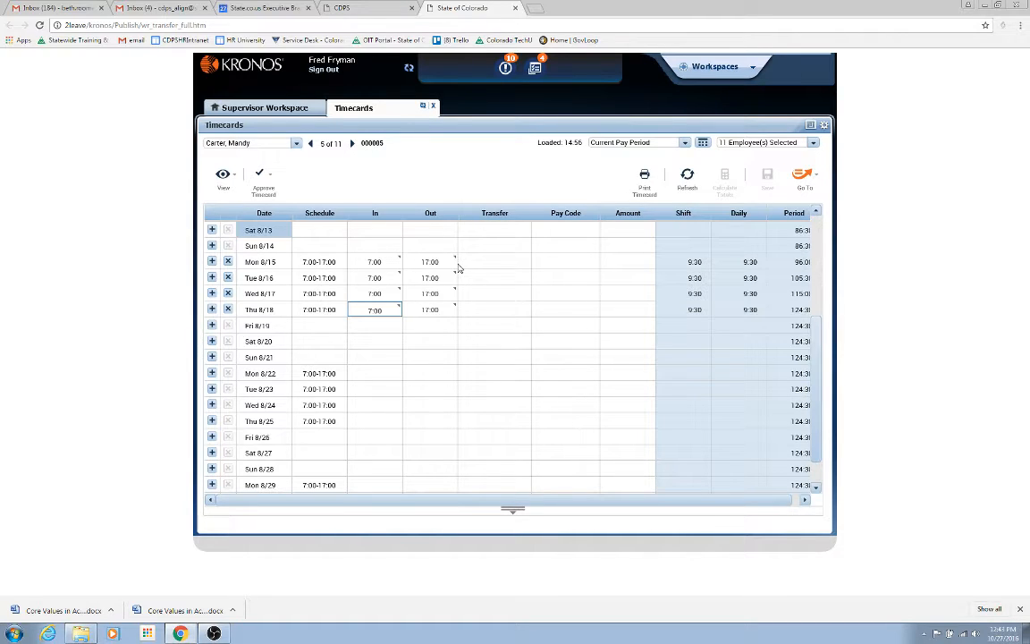
- Apply the work rule Called Back Guaranteed 2 Hrs as a transfer on the Mon 8/15 shift and save the timecard
click(508, 264)
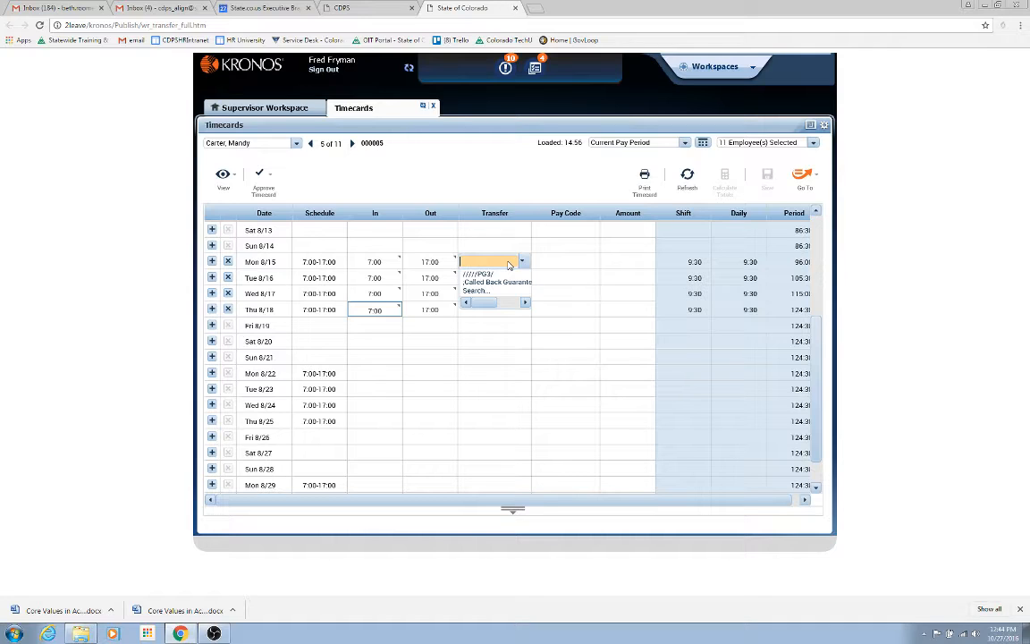
click(475, 292)
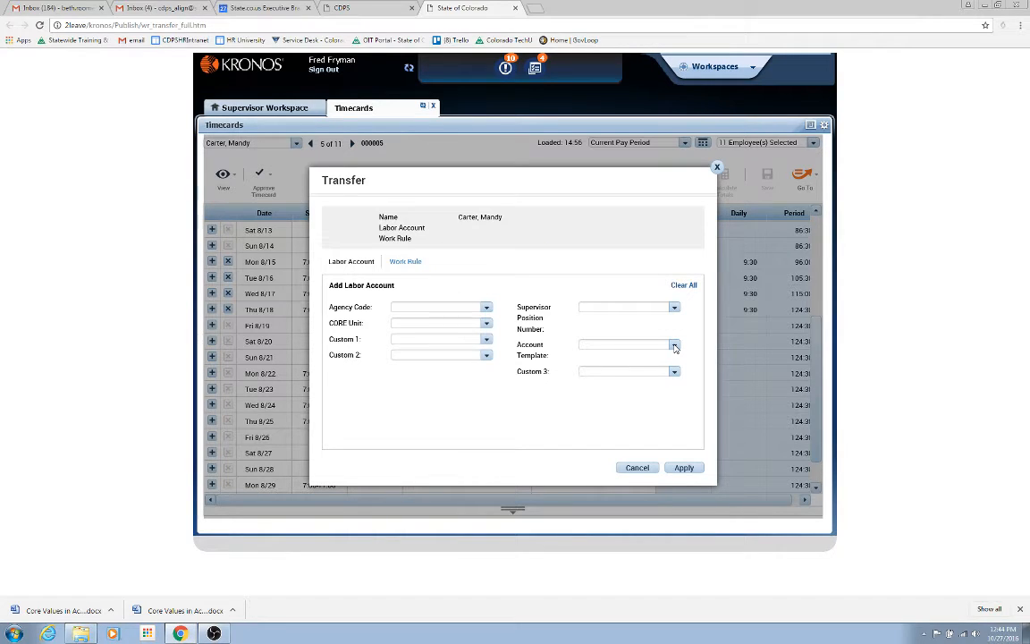
click(402, 262)
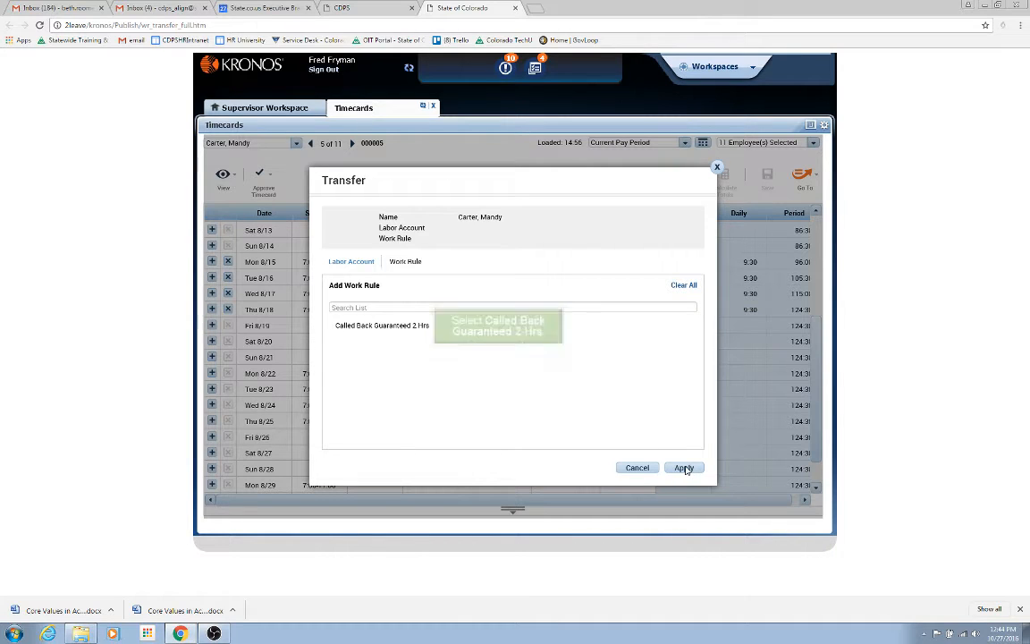
click(388, 327)
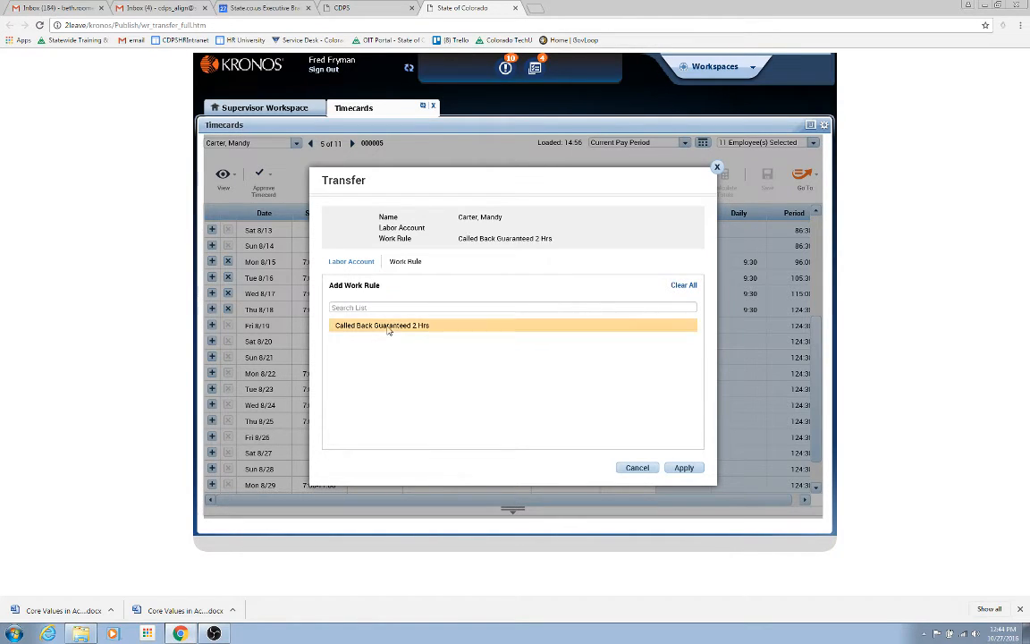
click(683, 468)
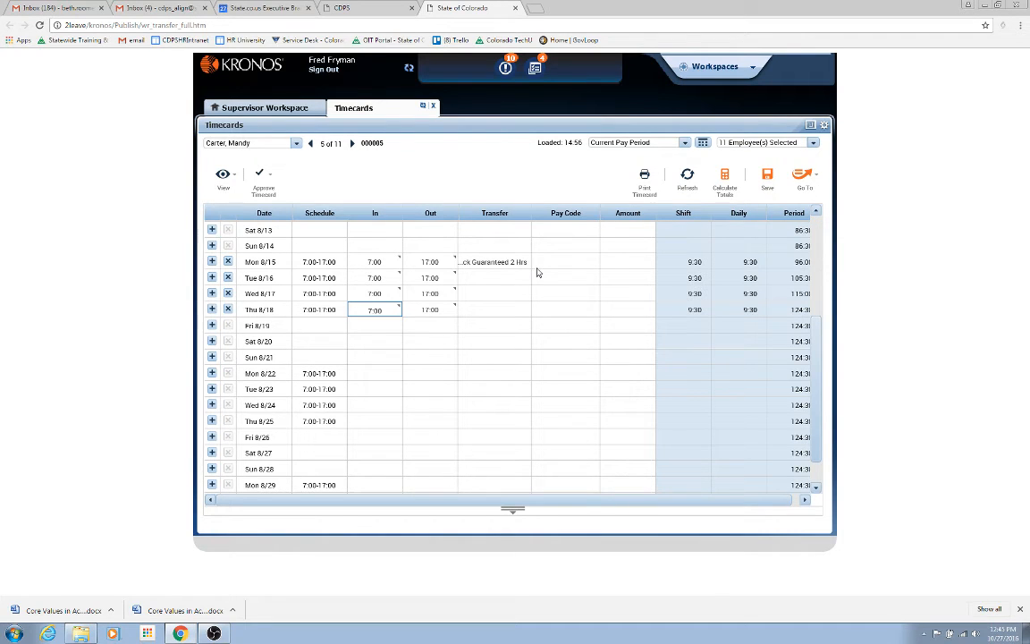
click(766, 175)
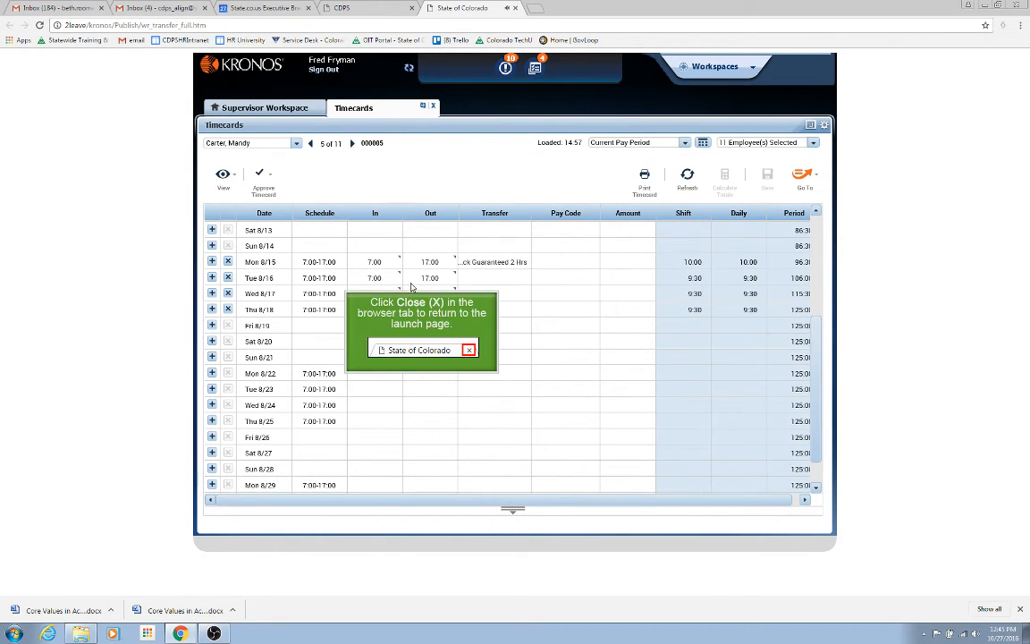